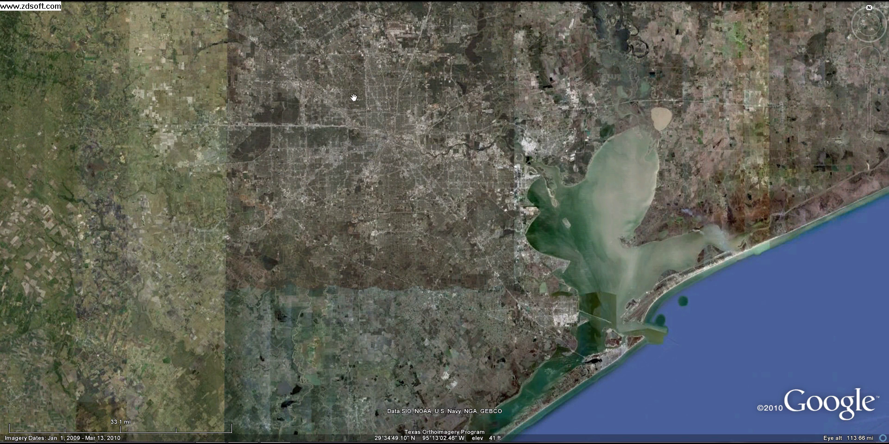
Examine the Texas Gulf Coast at wider and closer scales, settling on the Houston and Galveston Bay area
{"action": "left_click_drag", "start_coordinate": [472, 226], "coordinate": [403, 190]}
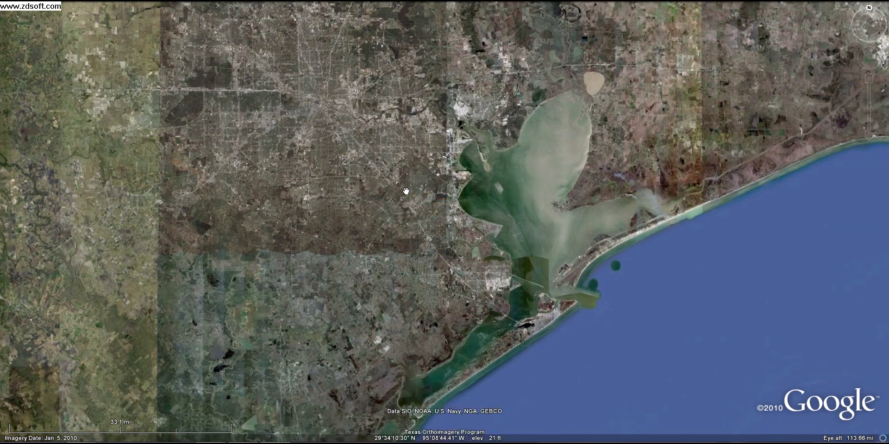
{"action": "scroll", "coordinate": [427, 199], "scroll_direction": "down", "scroll_amount": 5}
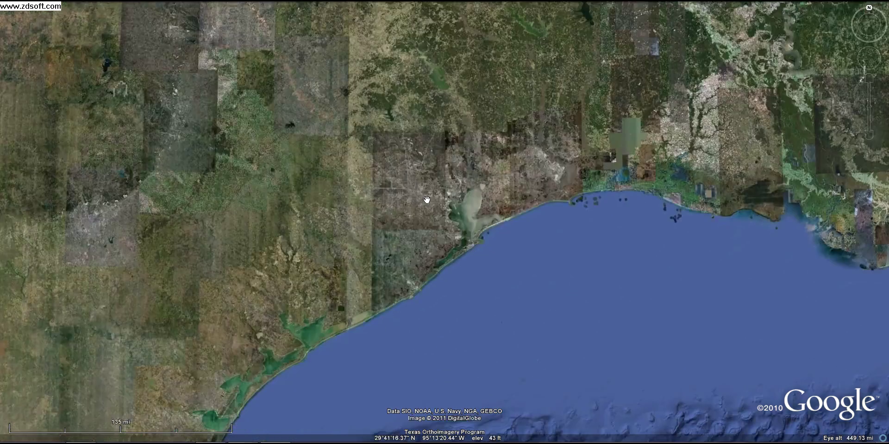
{"action": "scroll", "coordinate": [425, 200], "scroll_direction": "down", "scroll_amount": 2}
{"action": "scroll", "coordinate": [425, 199], "scroll_direction": "down", "scroll_amount": 2}
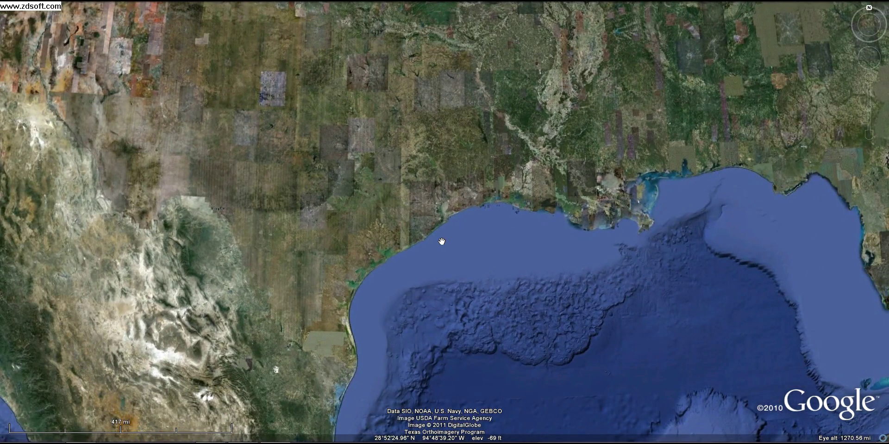
{"action": "scroll", "coordinate": [462, 235], "scroll_direction": "up", "scroll_amount": 1}
{"action": "scroll", "coordinate": [461, 235], "scroll_direction": "up", "scroll_amount": 4}
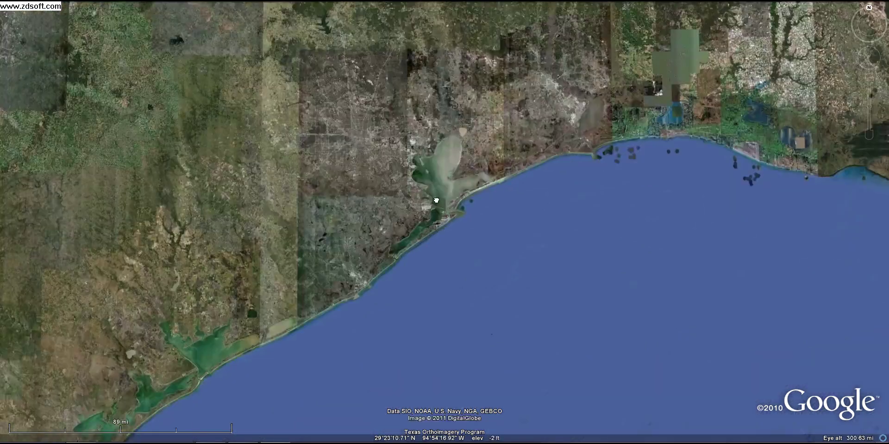
{"action": "scroll", "coordinate": [436, 200], "scroll_direction": "up", "scroll_amount": 2}
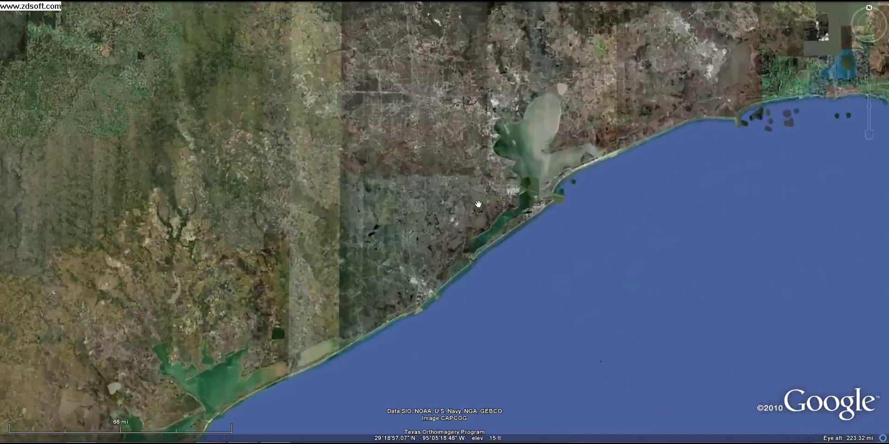
{"action": "scroll", "coordinate": [479, 204], "scroll_direction": "up", "scroll_amount": 3}
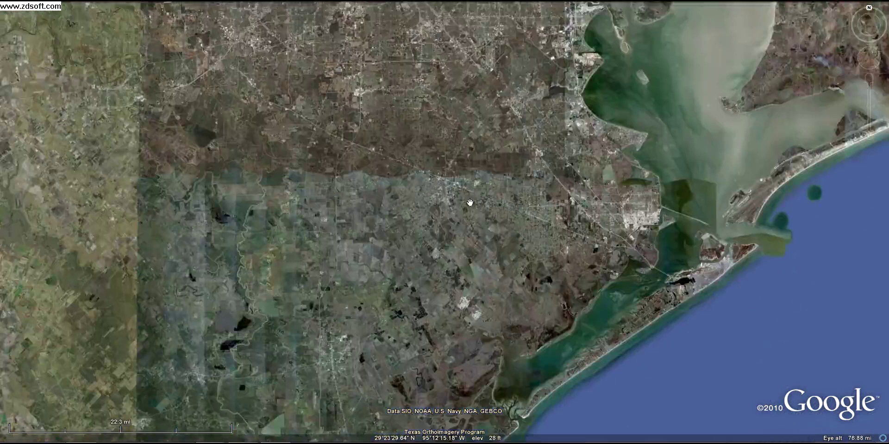
{"action": "left_click_drag", "start_coordinate": [470, 202], "coordinate": [466, 312]}
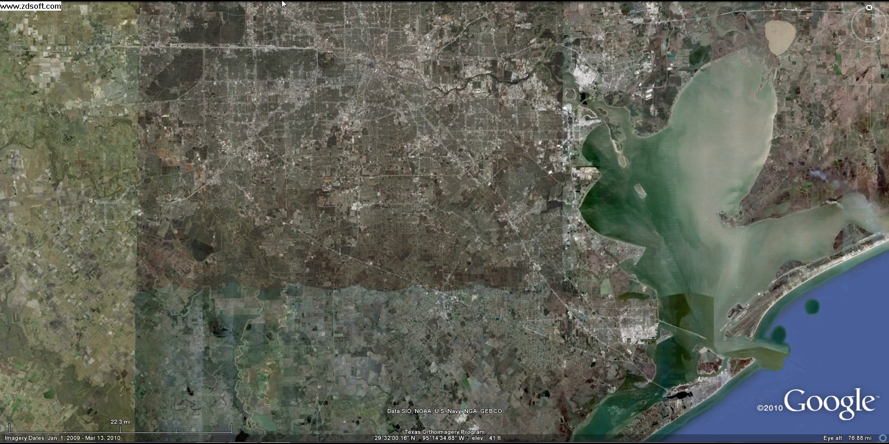
Draw a Ruler line about 20 miles long west-southwest from southeast Houston and set its length unit to Nautical Miles
{"action": "key", "text": "ctrl+alt+r"}
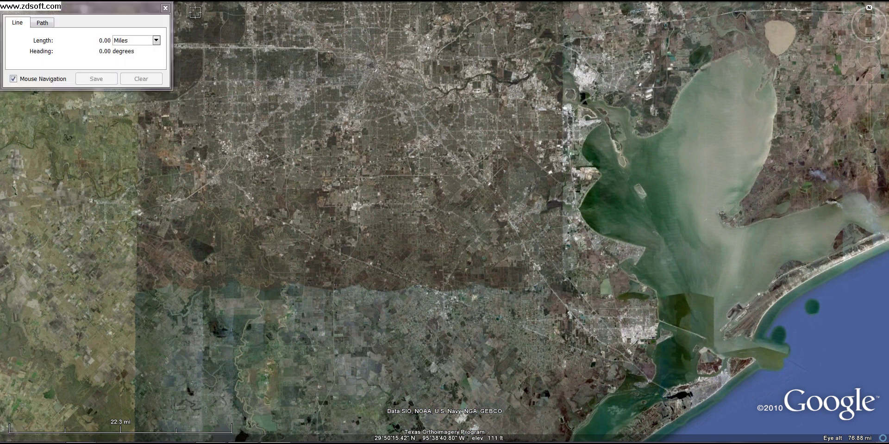
{"action": "left_click", "coordinate": [497, 169]}
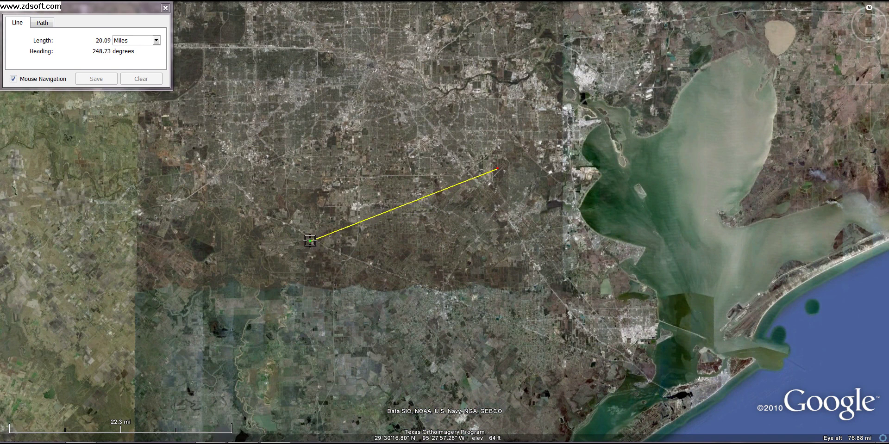
{"action": "left_click", "coordinate": [310, 241]}
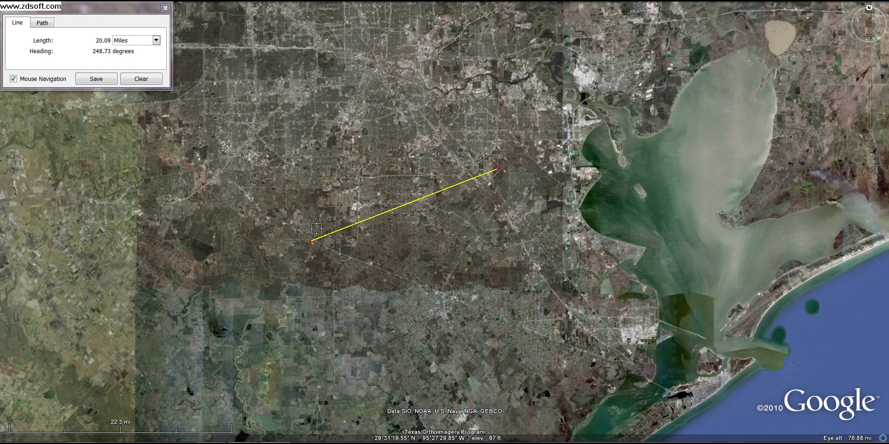
{"action": "left_click", "coordinate": [143, 42]}
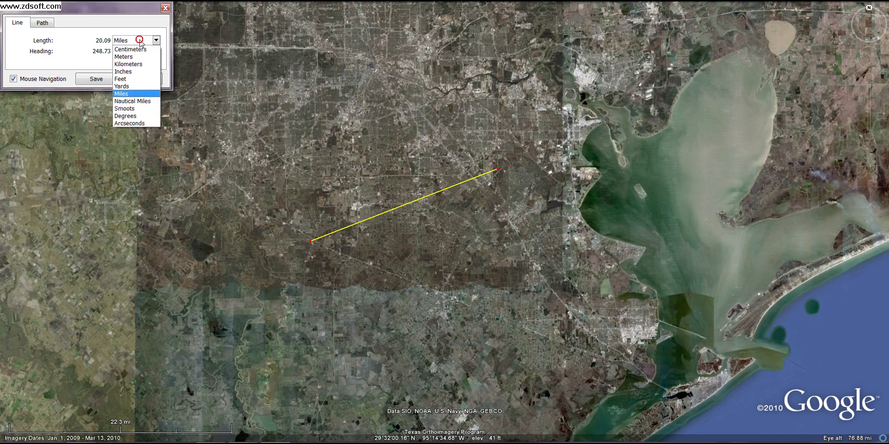
{"action": "left_click", "coordinate": [128, 100]}
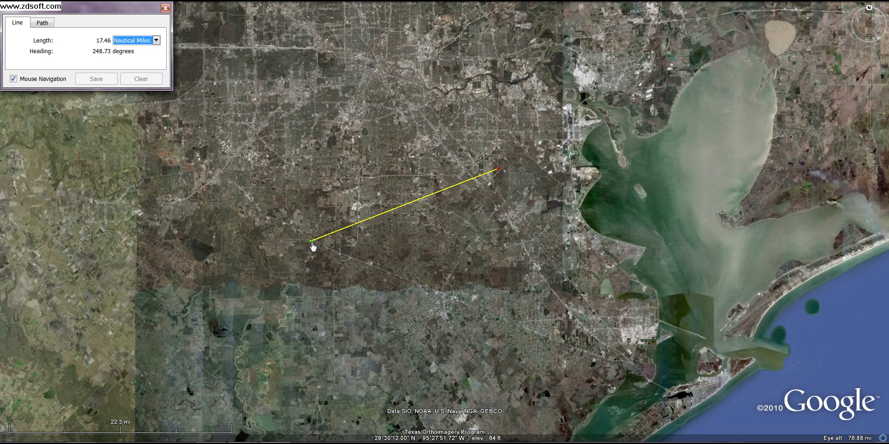
{"action": "left_click", "coordinate": [310, 242]}
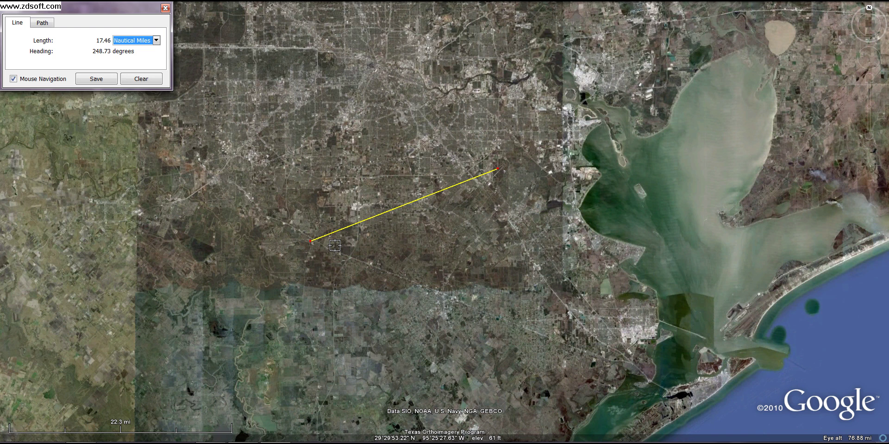
Clear the ruler line and measure a new one, about 26 nautical miles long, from the same Houston starting point southeast to Galveston Island
{"action": "left_click_drag", "start_coordinate": [419, 226], "coordinate": [404, 235]}
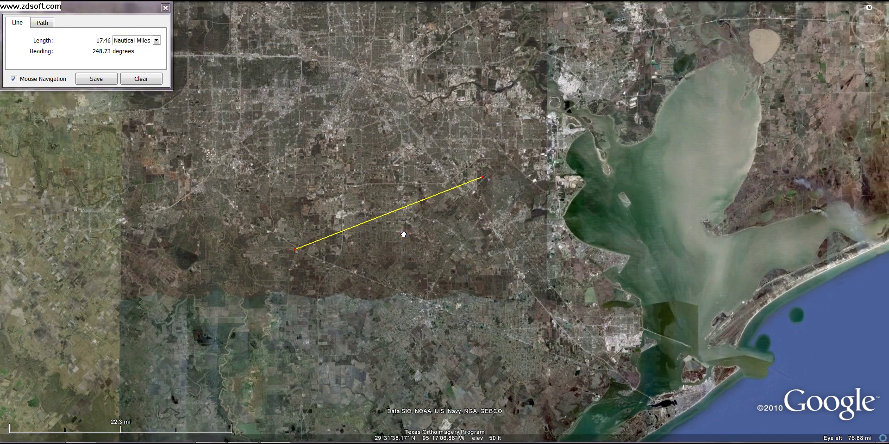
{"action": "left_click_drag", "start_coordinate": [404, 235], "coordinate": [275, 187]}
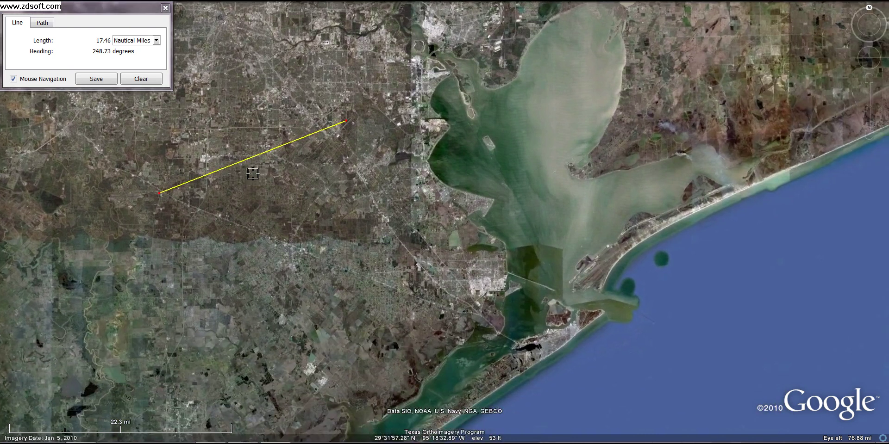
{"action": "key", "text": "Right"}
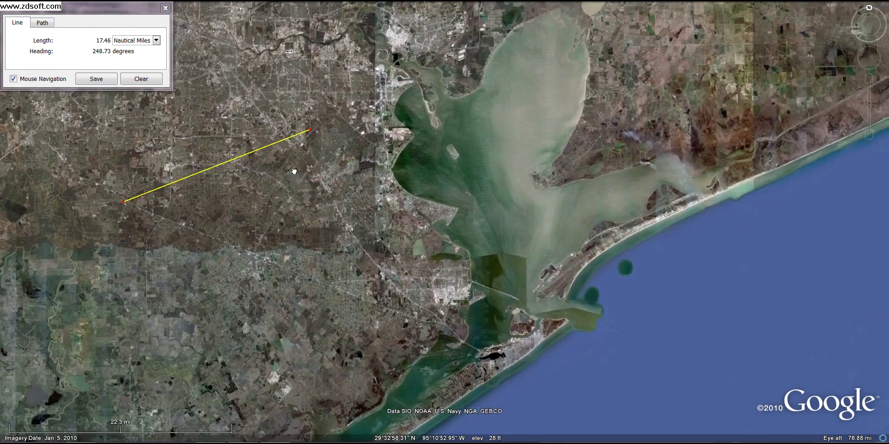
{"action": "left_click", "coordinate": [309, 131]}
{"action": "left_click", "coordinate": [311, 136]}
{"action": "key", "text": "Down"}
{"action": "key", "text": "Right"}
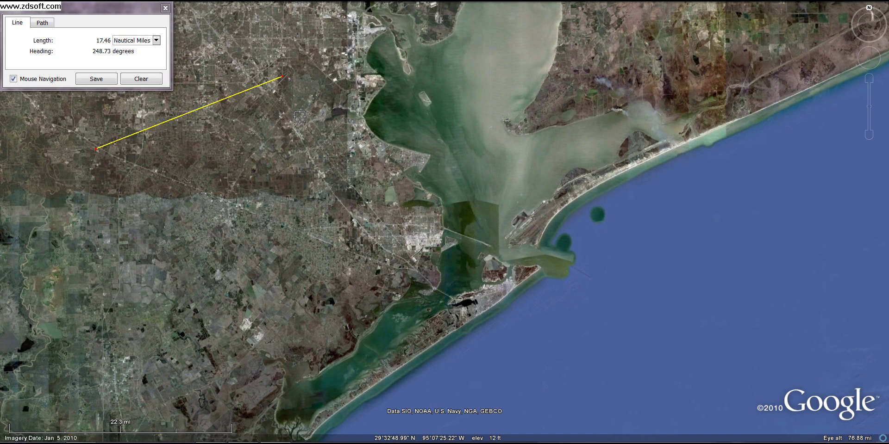
{"action": "key", "text": "Up"}
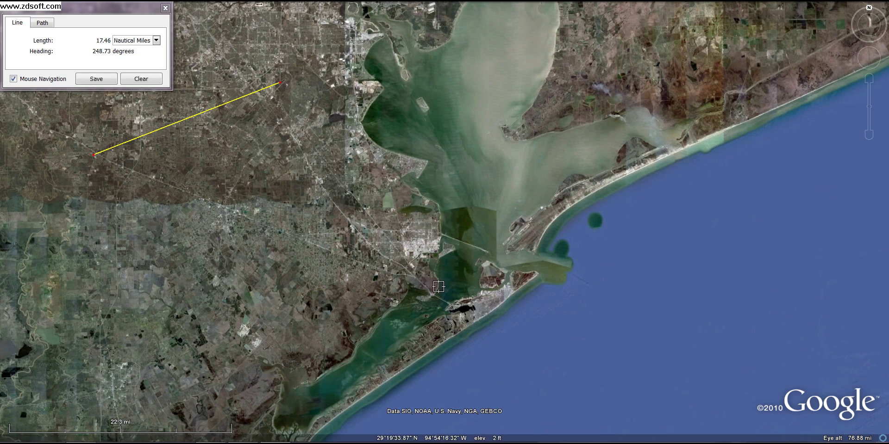
{"action": "left_click", "coordinate": [279, 83]}
{"action": "left_click", "coordinate": [284, 80]}
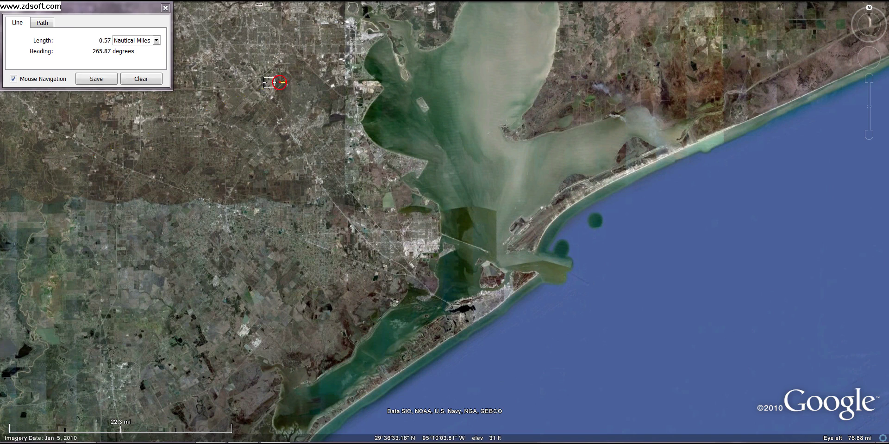
{"action": "left_click", "coordinate": [156, 77]}
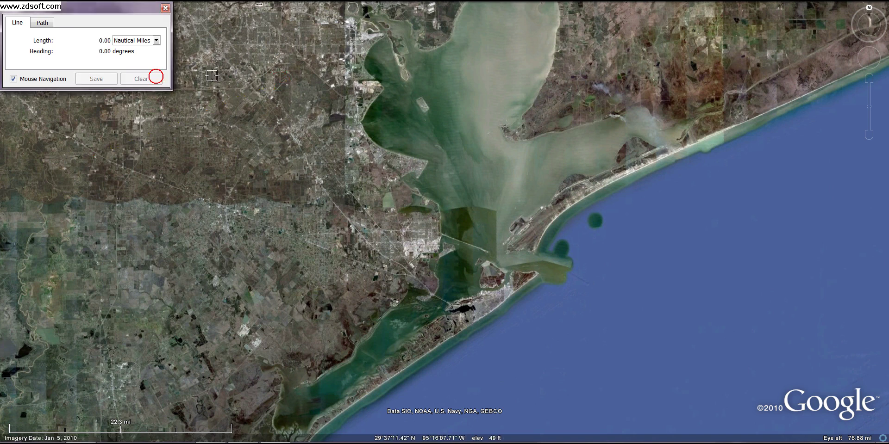
{"action": "left_click", "coordinate": [279, 81]}
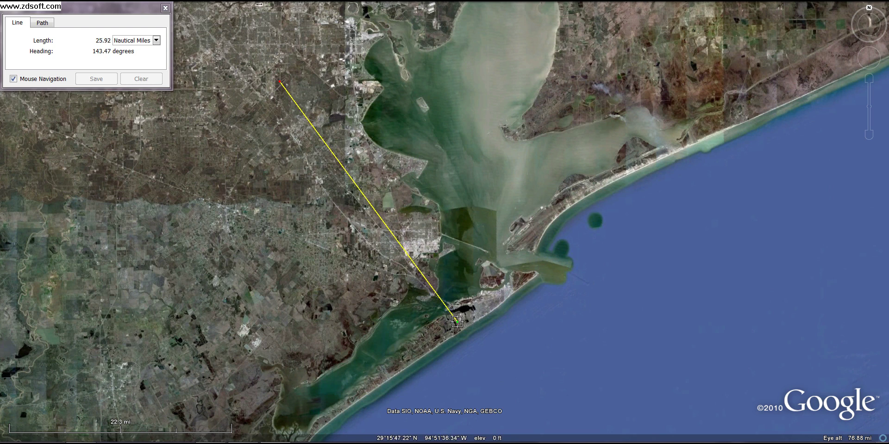
{"action": "left_click", "coordinate": [458, 321]}
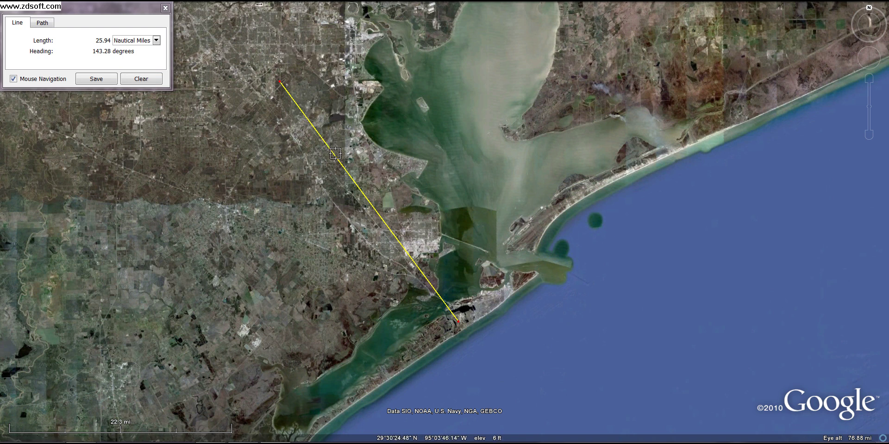
Display the latitude and longitude grid over a wider view of the Houston and Galveston coast
{"action": "scroll", "coordinate": [336, 153], "scroll_direction": "down", "scroll_amount": 3}
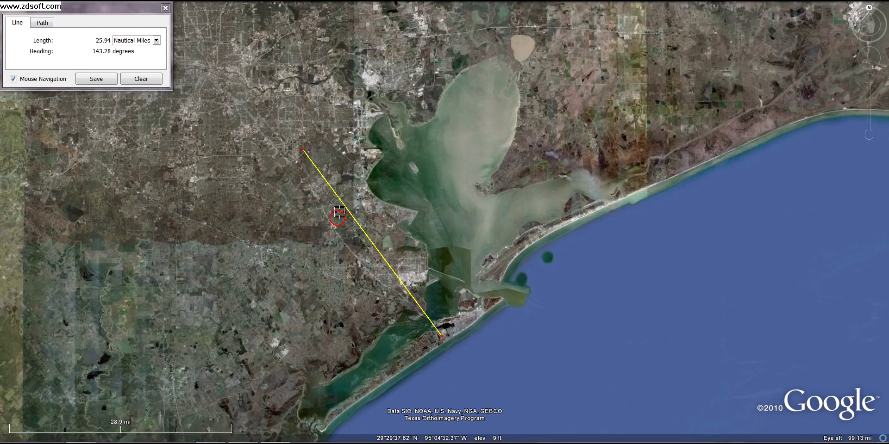
{"action": "left_click_drag", "start_coordinate": [339, 212], "coordinate": [321, 192]}
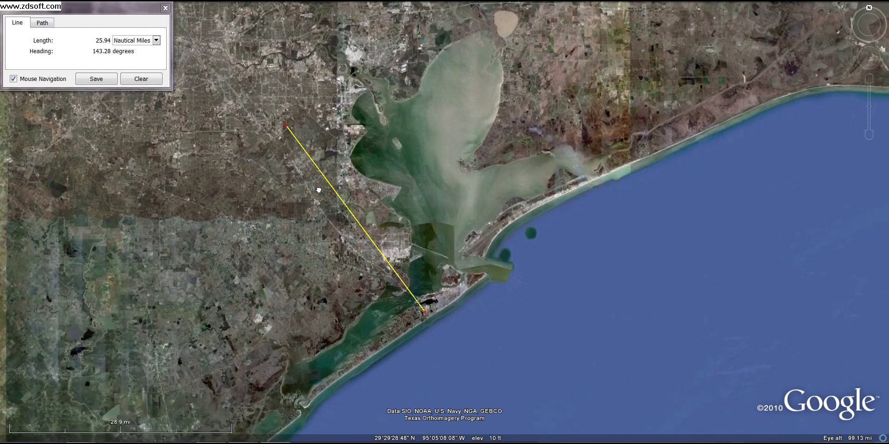
{"action": "scroll", "coordinate": [321, 192], "scroll_direction": "down", "scroll_amount": 2}
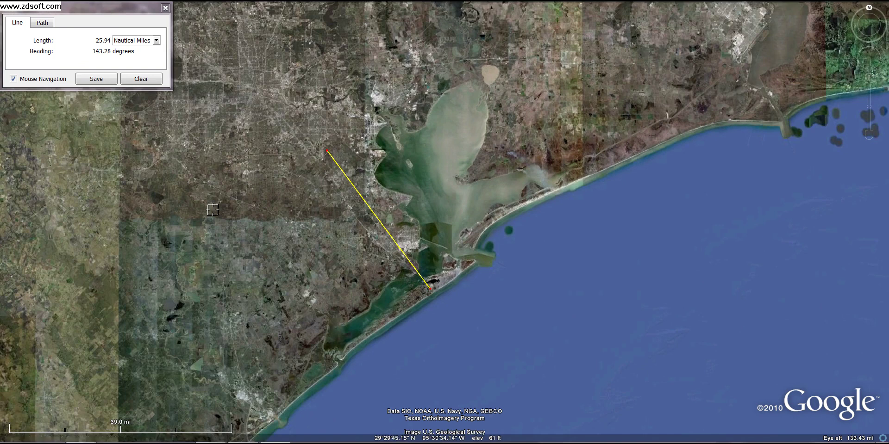
{"action": "key", "text": "ctrl+l"}
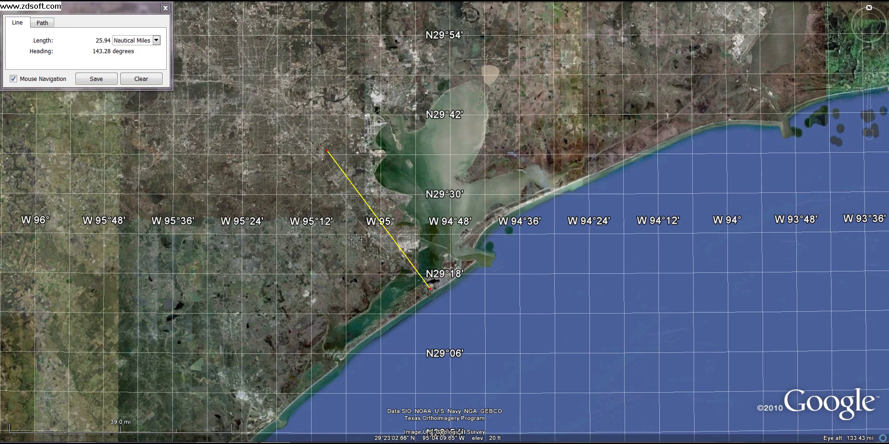
Examine the latitude and longitude grid from the Galveston coast out to the whole globe, including the Equator, tropics and Prime Meridian
{"action": "left_click_drag", "start_coordinate": [357, 240], "coordinate": [357, 218]}
{"action": "scroll", "coordinate": [357, 218], "scroll_direction": "up", "scroll_amount": 2}
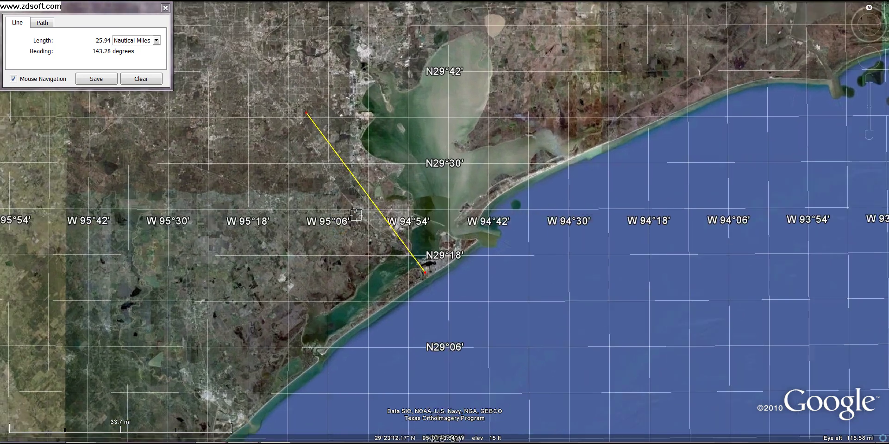
{"action": "left_click_drag", "start_coordinate": [356, 215], "coordinate": [395, 241]}
{"action": "scroll", "coordinate": [394, 236], "scroll_direction": "up", "scroll_amount": 1}
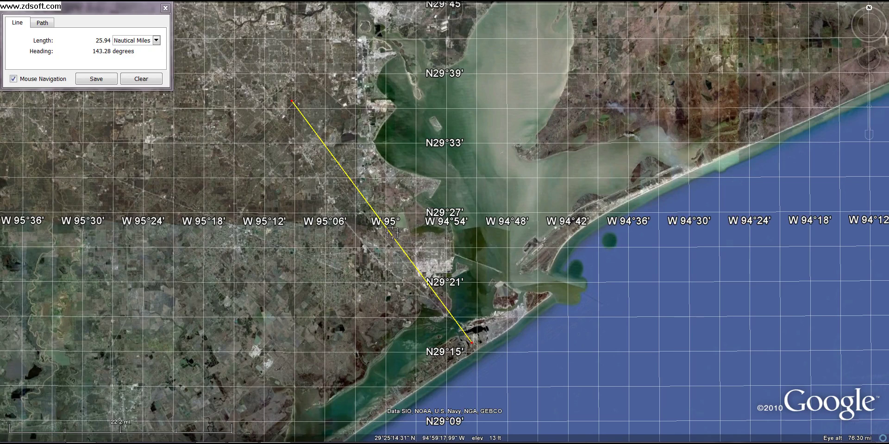
{"action": "scroll", "coordinate": [392, 233], "scroll_direction": "down", "scroll_amount": 6}
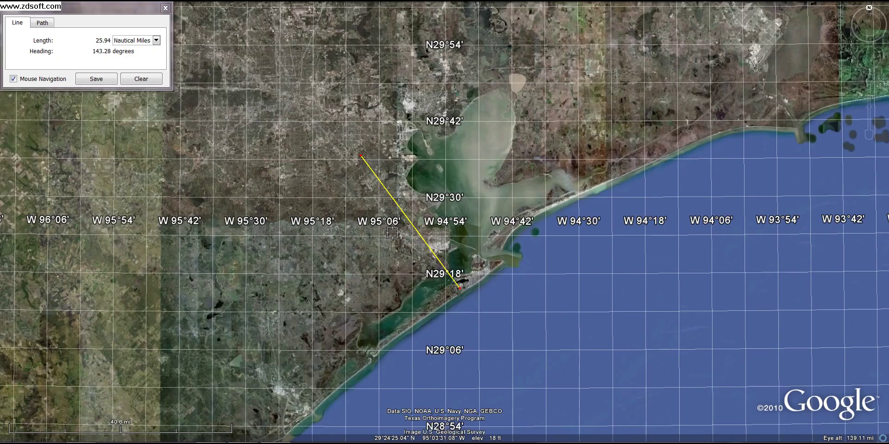
{"action": "scroll", "coordinate": [392, 233], "scroll_direction": "down", "scroll_amount": 3}
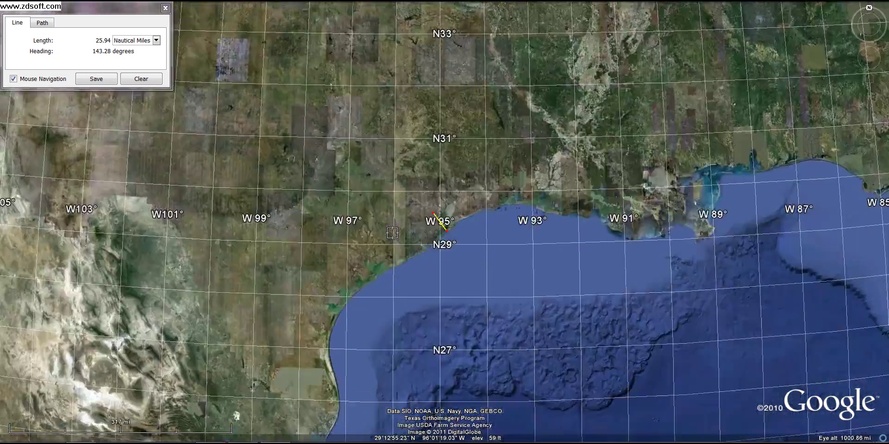
{"action": "scroll", "coordinate": [392, 233], "scroll_direction": "down", "scroll_amount": 4}
{"action": "scroll", "coordinate": [392, 233], "scroll_direction": "down", "scroll_amount": 3}
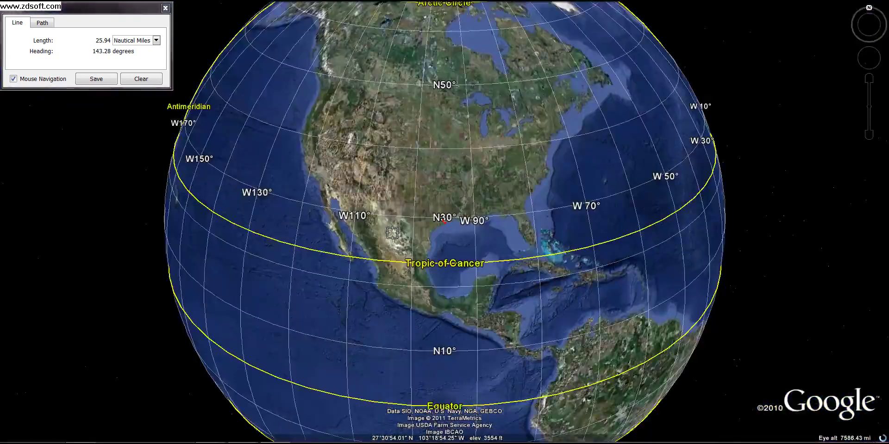
{"action": "scroll", "coordinate": [392, 233], "scroll_direction": "down", "scroll_amount": 3}
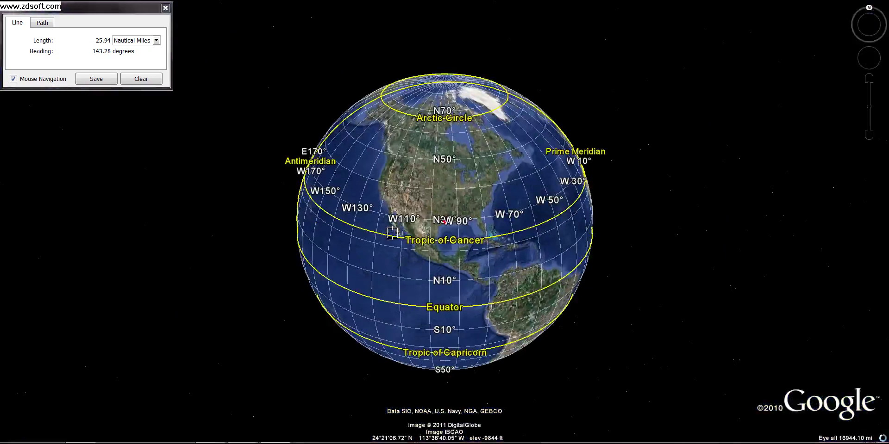
{"action": "scroll", "coordinate": [392, 233], "scroll_direction": "up", "scroll_amount": 2}
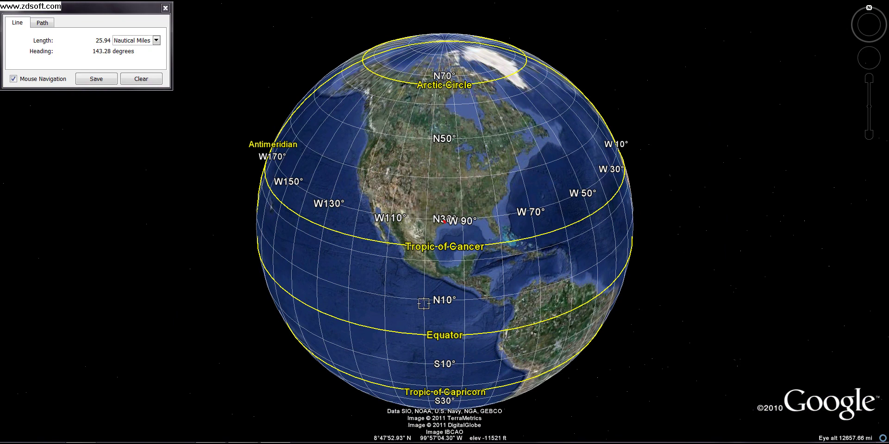
{"action": "left_click_drag", "start_coordinate": [423, 303], "coordinate": [420, 263]}
{"action": "left_click_drag", "start_coordinate": [417, 204], "coordinate": [278, 241]}
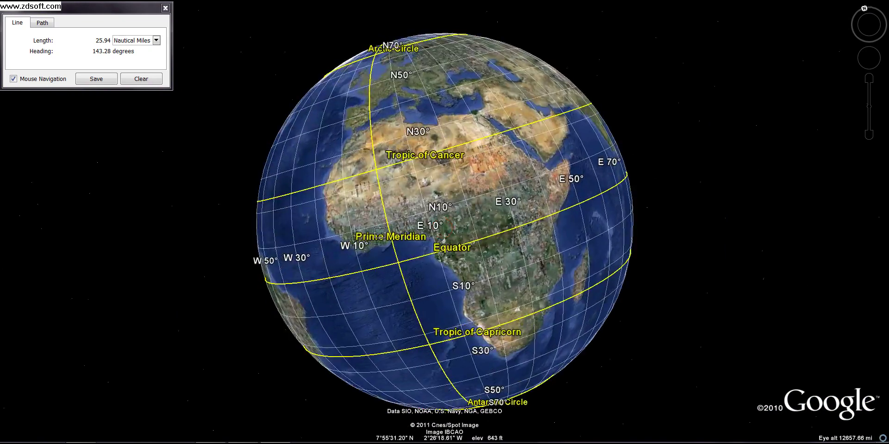
{"action": "left_click_drag", "start_coordinate": [406, 194], "coordinate": [497, 199]}
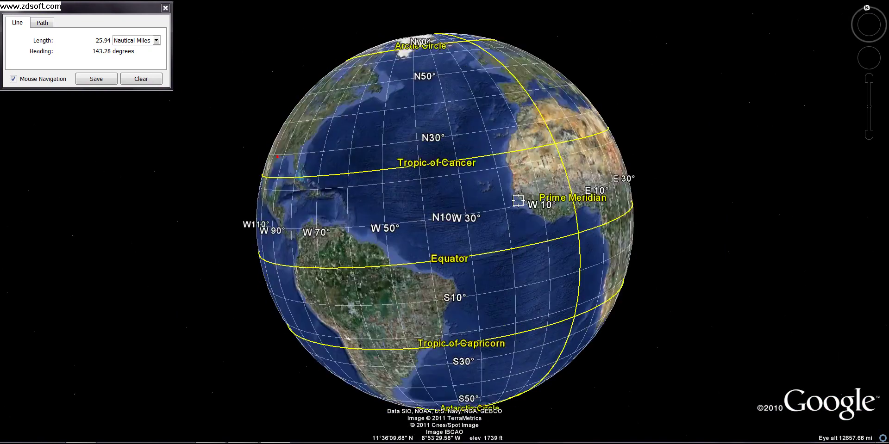
Rotate the globe to examine the latitude and longitude grid around the North Pole and Arctic Circle, returning to North America
{"action": "left_click_drag", "start_coordinate": [367, 208], "coordinate": [439, 233]}
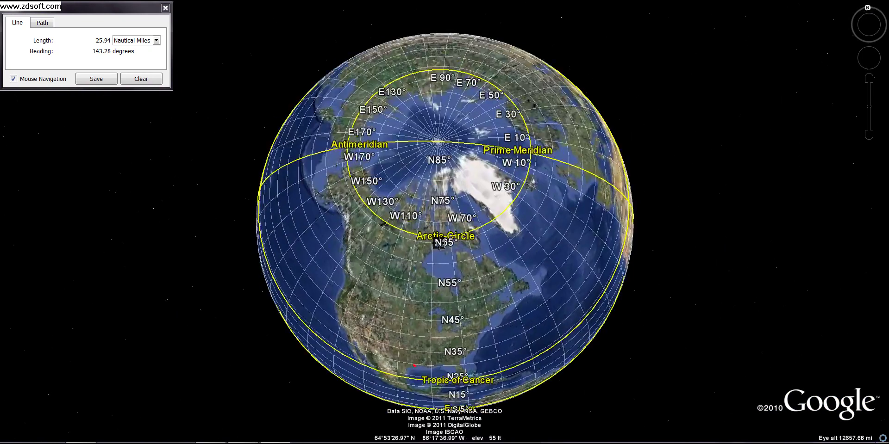
{"action": "left_click", "coordinate": [428, 170]}
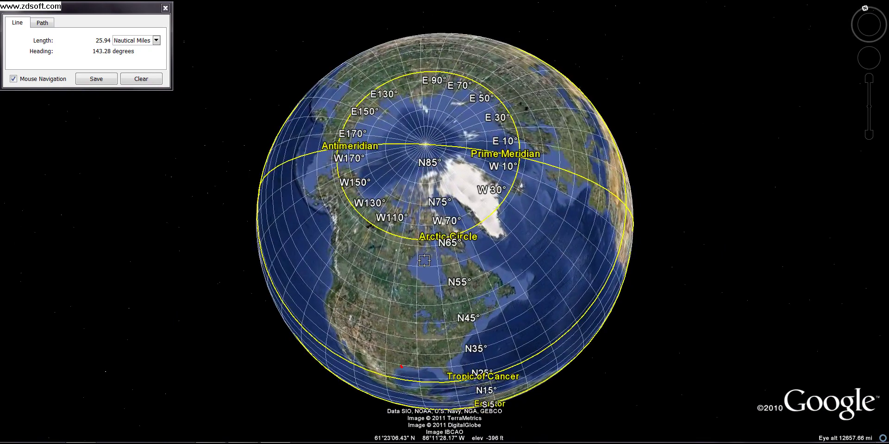
{"action": "left_click_drag", "start_coordinate": [444, 256], "coordinate": [447, 190]}
Return to a close view of the ruler line's Houston end and reset the map orientation to north up
{"action": "scroll", "coordinate": [446, 190], "scroll_direction": "up", "scroll_amount": 5}
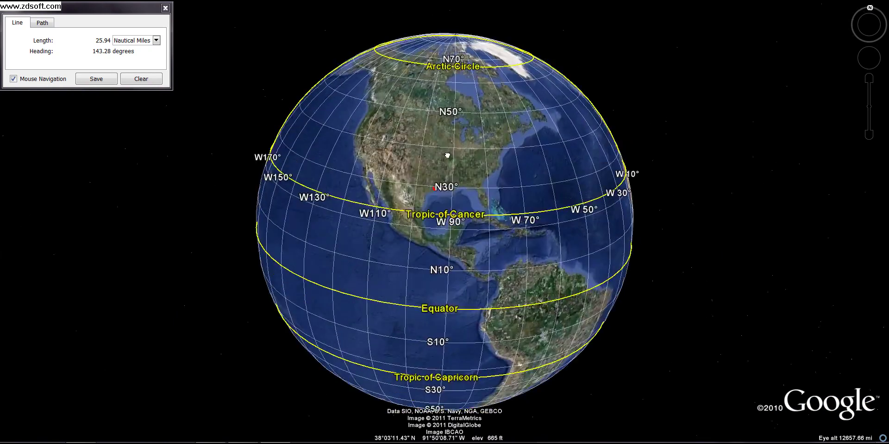
{"action": "scroll", "coordinate": [416, 171], "scroll_direction": "up", "scroll_amount": 5}
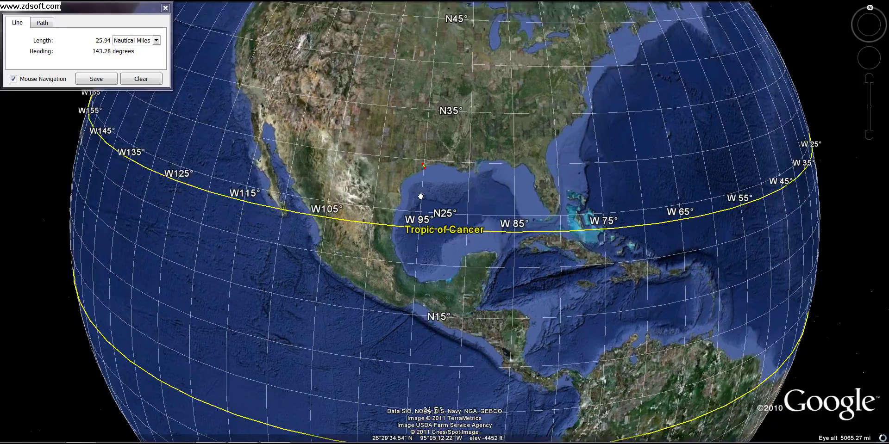
{"action": "scroll", "coordinate": [422, 198], "scroll_direction": "up", "scroll_amount": 2}
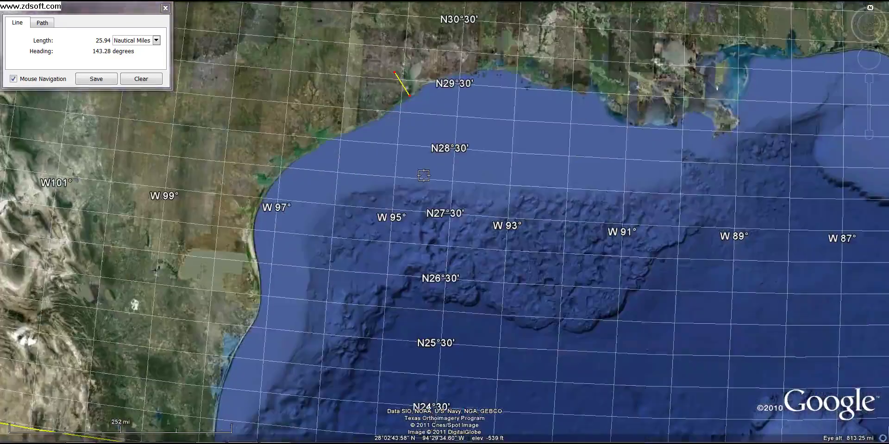
{"action": "scroll", "coordinate": [423, 175], "scroll_direction": "up", "scroll_amount": 2}
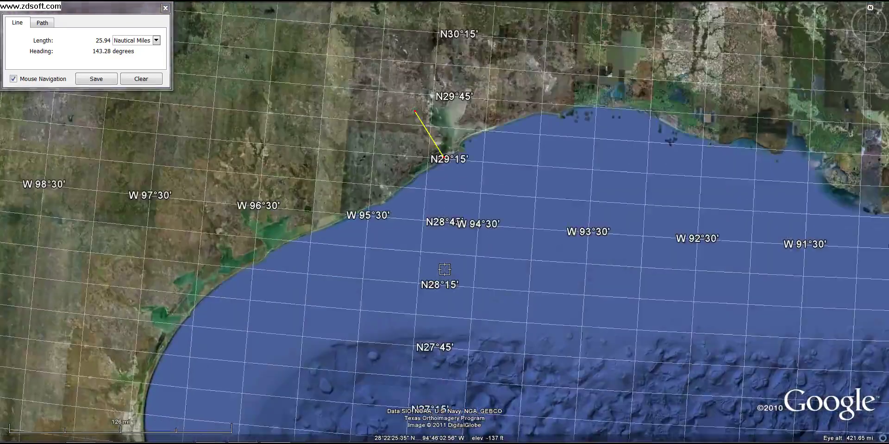
{"action": "scroll", "coordinate": [444, 270], "scroll_direction": "up", "scroll_amount": 1}
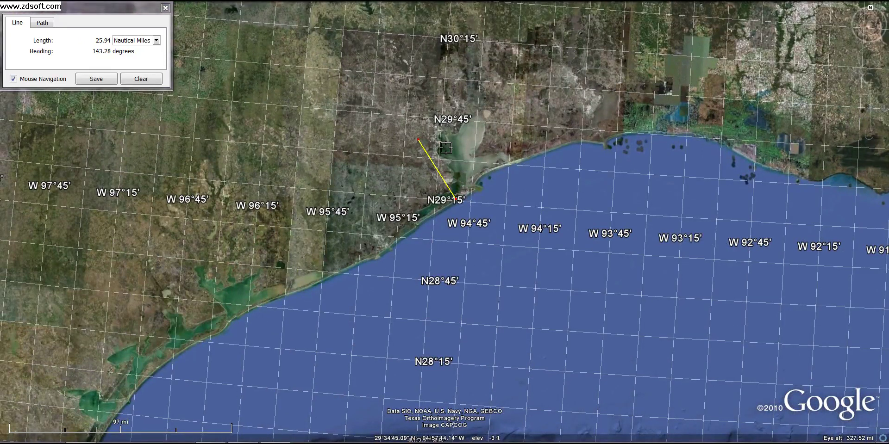
{"action": "scroll", "coordinate": [432, 156], "scroll_direction": "up", "scroll_amount": 2}
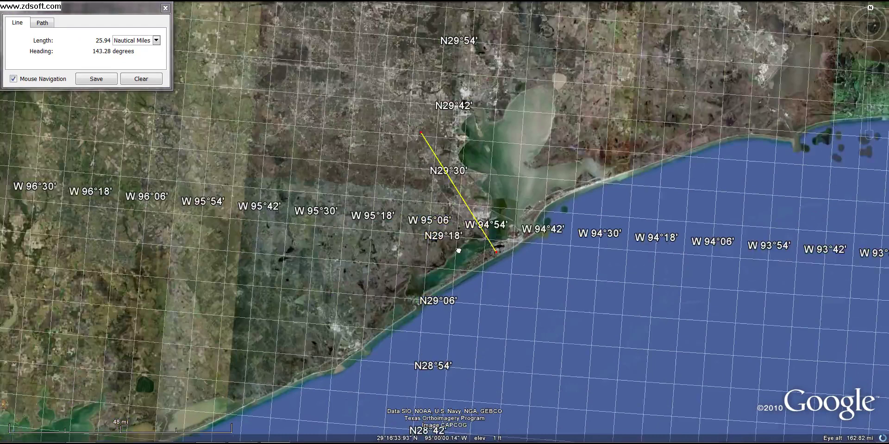
{"action": "scroll", "coordinate": [458, 251], "scroll_direction": "up", "scroll_amount": 3}
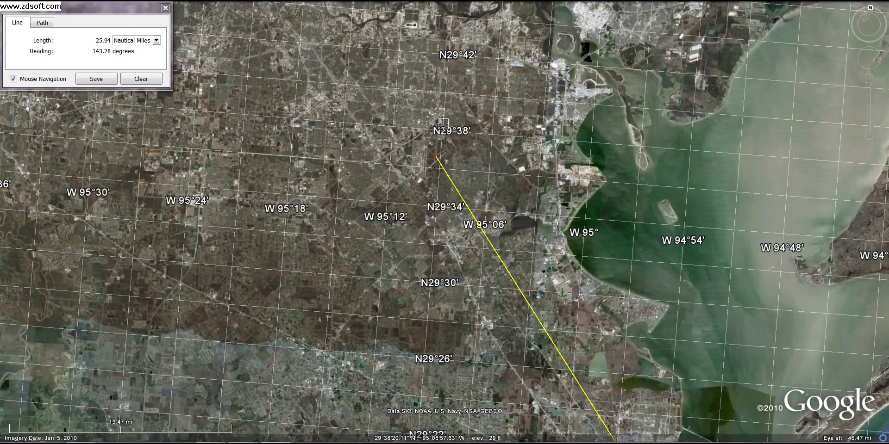
{"action": "left_click", "coordinate": [870, 7]}
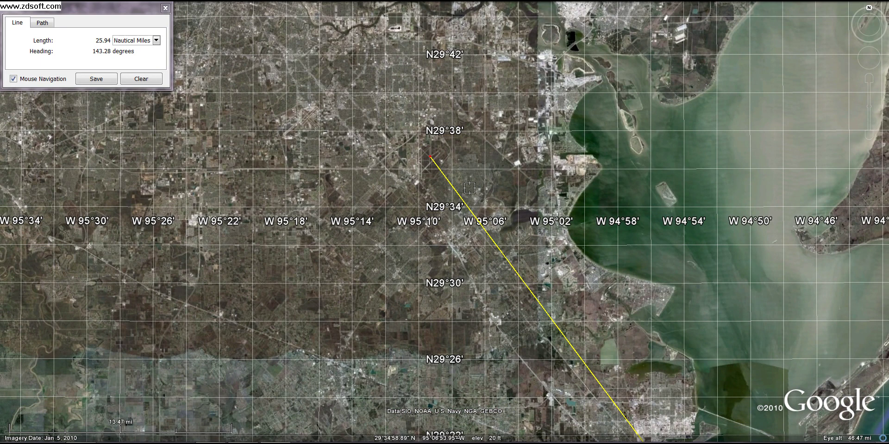
Examine the ruler line from Houston to Galveston Island against the latitude and longitude grid at several map scales
{"action": "left_click_drag", "start_coordinate": [549, 336], "coordinate": [533, 271]}
{"action": "scroll", "coordinate": [533, 271], "scroll_direction": "down", "scroll_amount": 4}
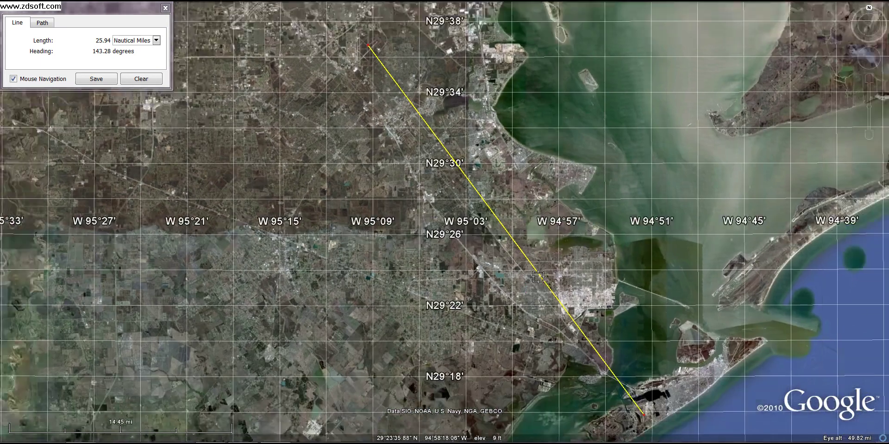
{"action": "scroll", "coordinate": [455, 189], "scroll_direction": "up", "scroll_amount": 3}
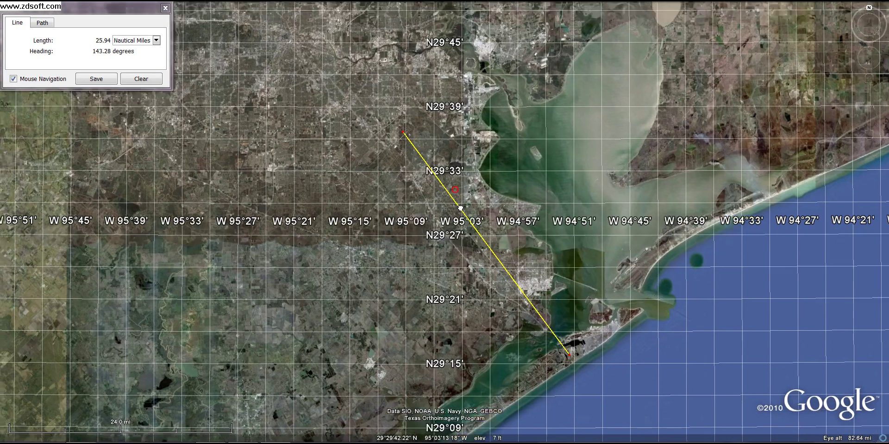
{"action": "scroll", "coordinate": [455, 219], "scroll_direction": "up", "scroll_amount": 1}
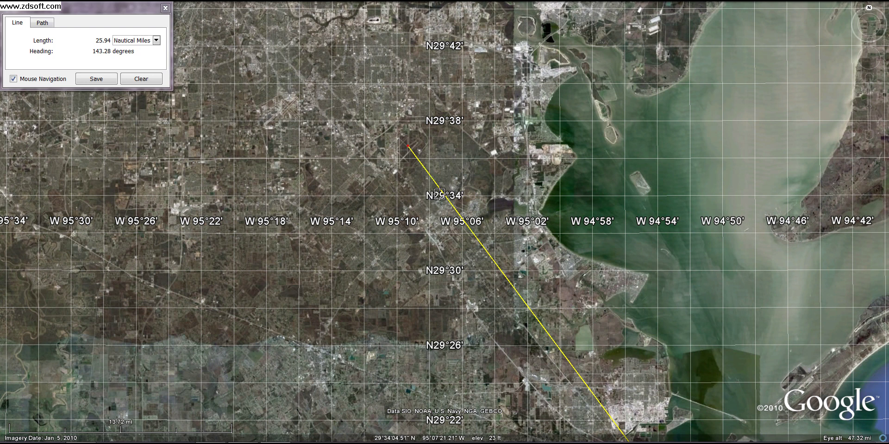
{"action": "scroll", "coordinate": [438, 219], "scroll_direction": "down", "scroll_amount": 3}
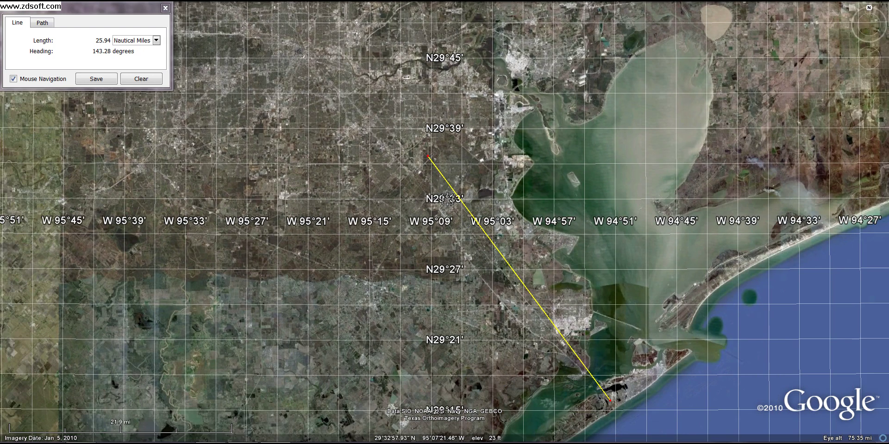
{"action": "scroll", "coordinate": [447, 200], "scroll_direction": "down", "scroll_amount": 3}
{"action": "scroll", "coordinate": [444, 200], "scroll_direction": "down", "scroll_amount": 2}
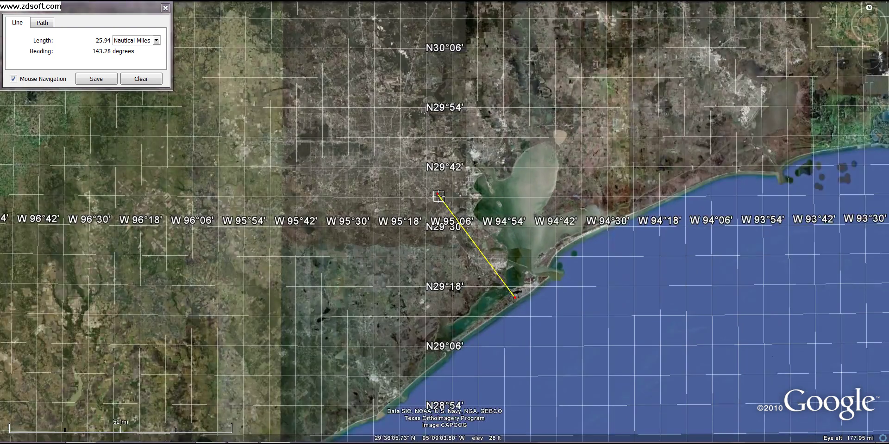
{"action": "left_click_drag", "start_coordinate": [457, 224], "coordinate": [453, 195]}
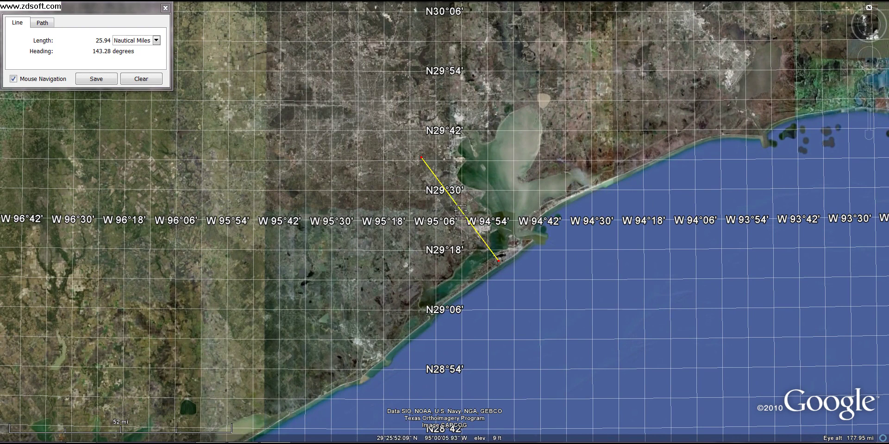
{"action": "scroll", "coordinate": [444, 186], "scroll_direction": "up", "scroll_amount": 1}
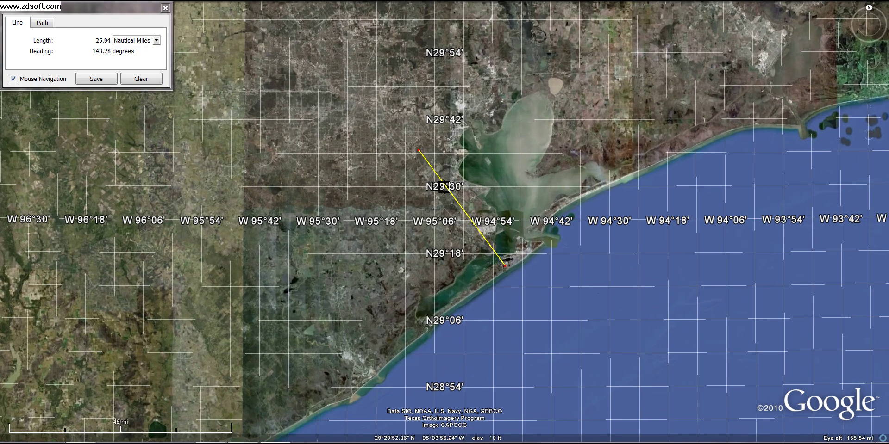
{"action": "scroll", "coordinate": [436, 208], "scroll_direction": "up", "scroll_amount": 2}
{"action": "scroll", "coordinate": [435, 209], "scroll_direction": "up", "scroll_amount": 2}
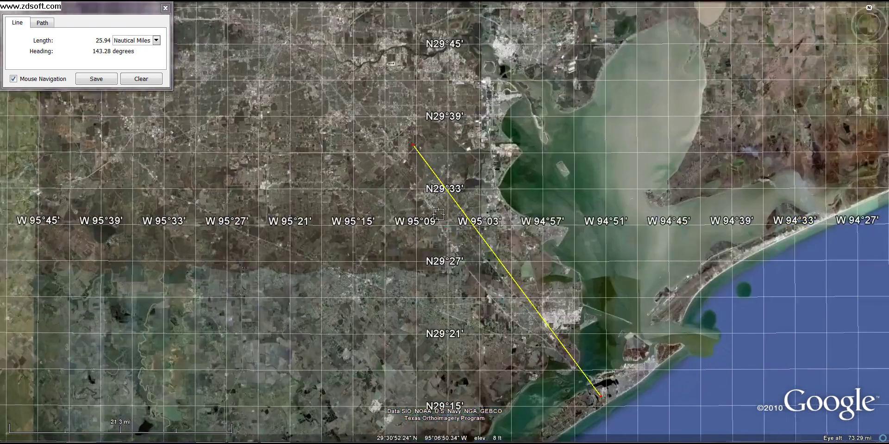